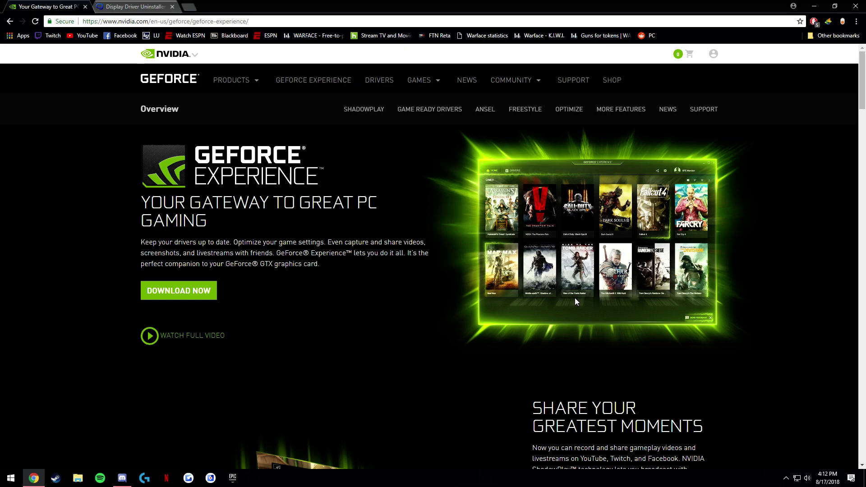
- Go back to the GeForce page and open its Drivers section
left_click(135, 6)
left_click(62, 4)
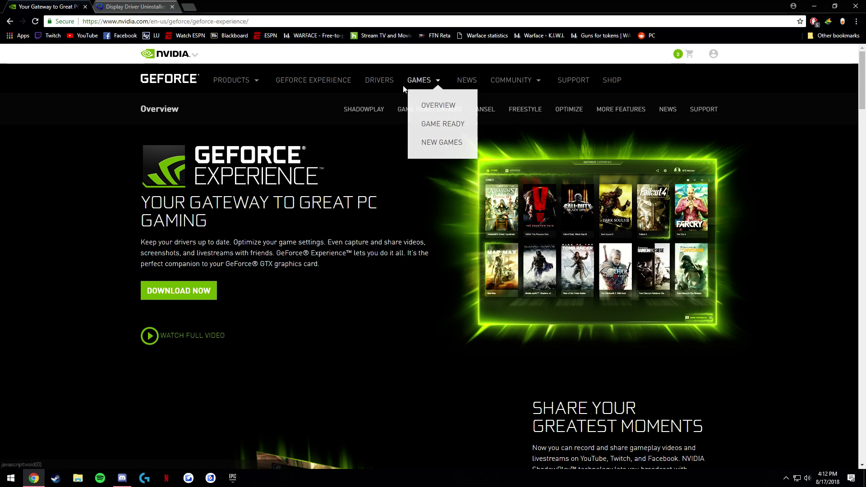
left_click(379, 81)
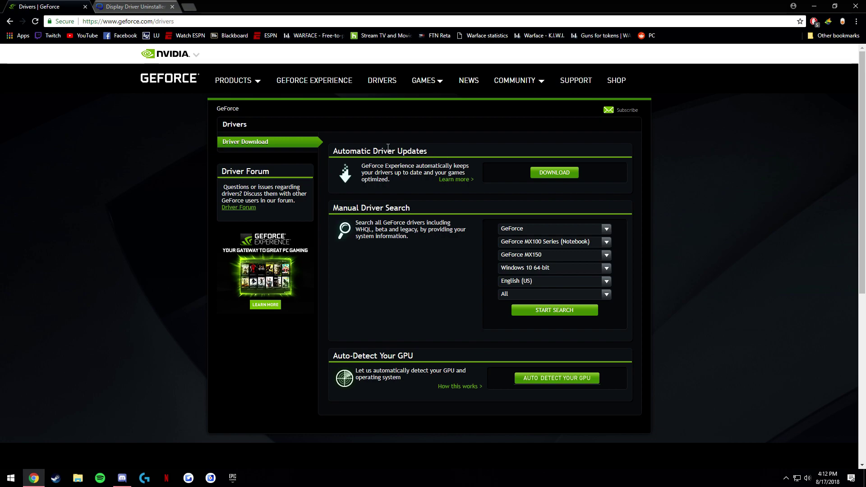
- Choose GeForce, GeForce 900 Series and GeForce GTX 980 in the driver search
left_click(534, 229)
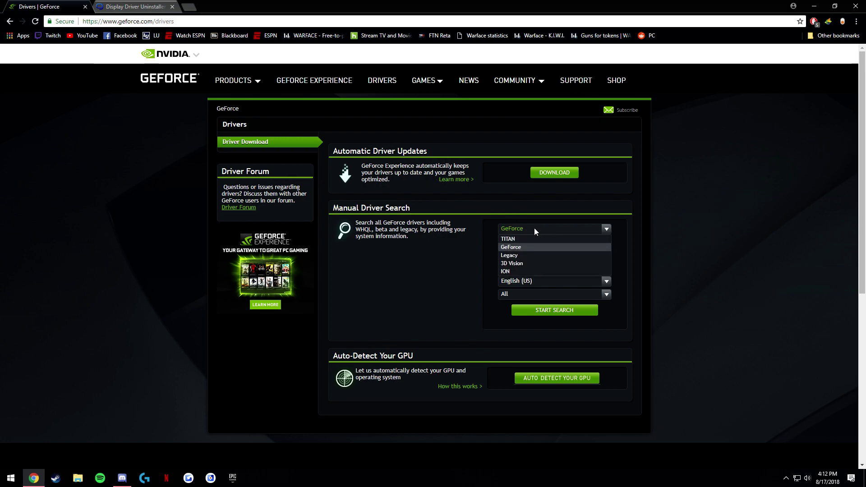
left_click(508, 247)
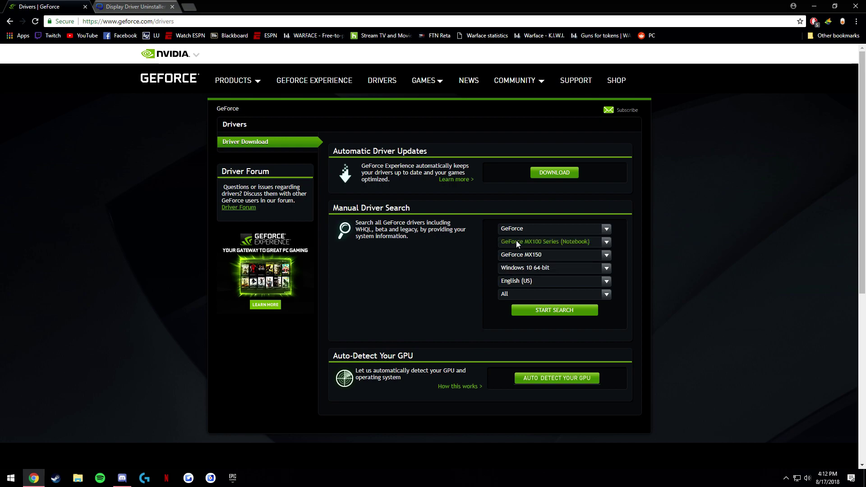
left_click(516, 240)
scroll(534, 289, "down", 2)
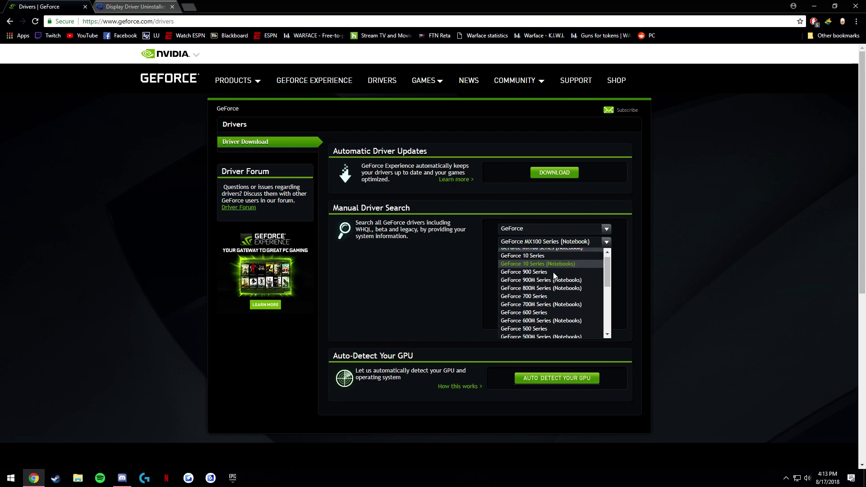
scroll(534, 291, "up", 2)
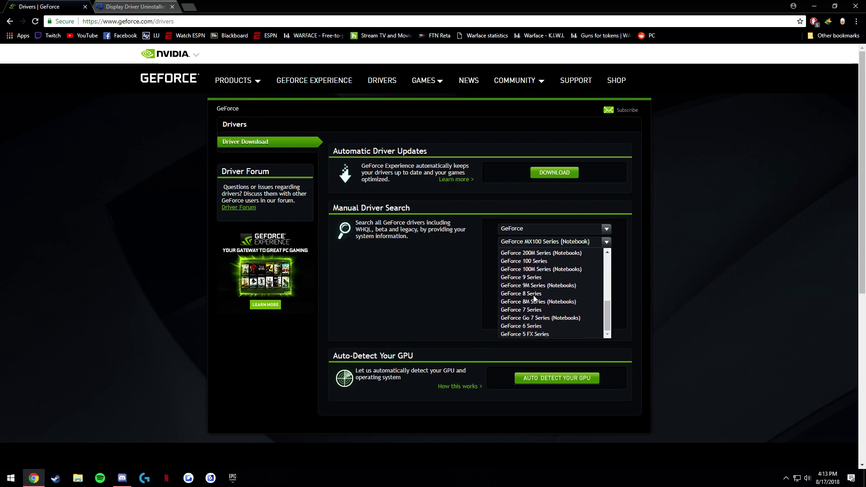
left_click(533, 276)
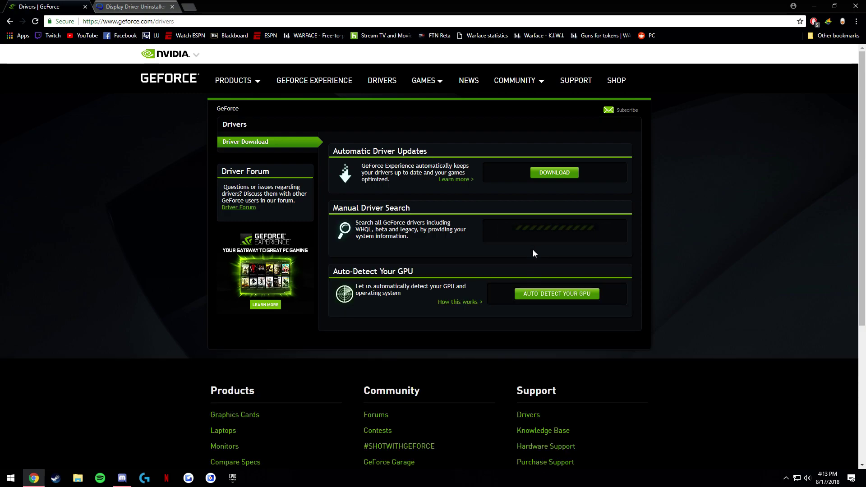
left_click(541, 255)
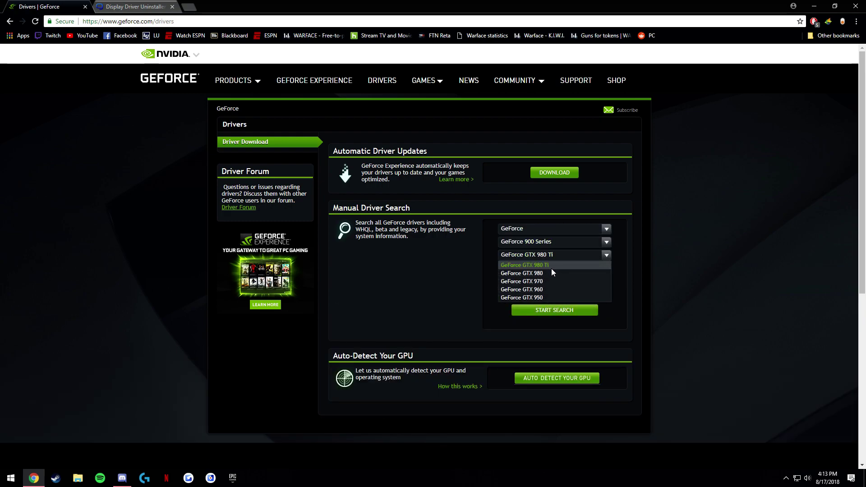
left_click(552, 270)
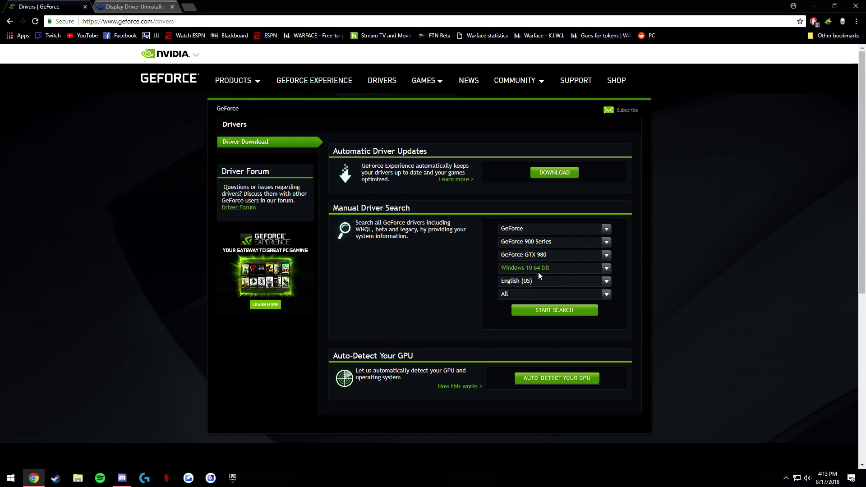
- Search for matching drivers and open the newest 398.82 driver's page
left_click(546, 314)
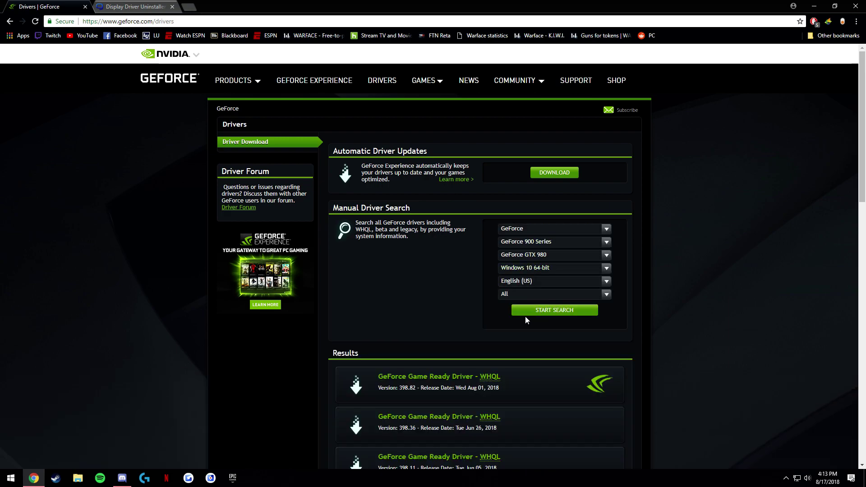
scroll(452, 268, "down", 3)
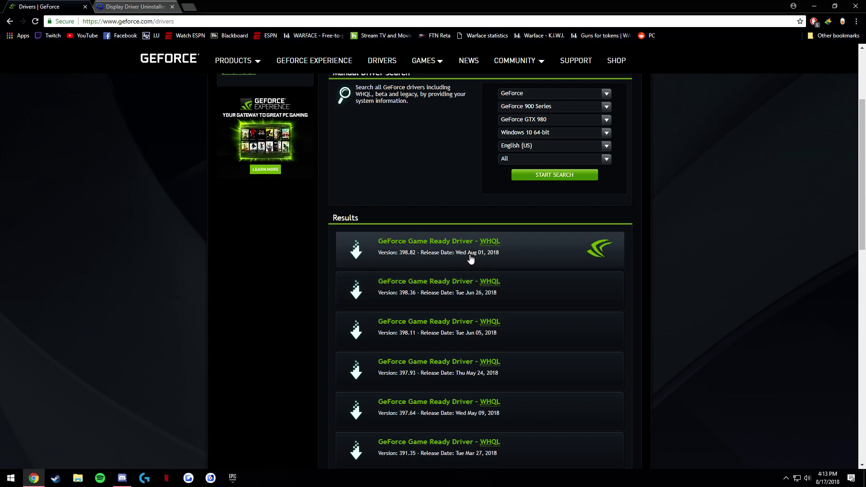
left_click(399, 241)
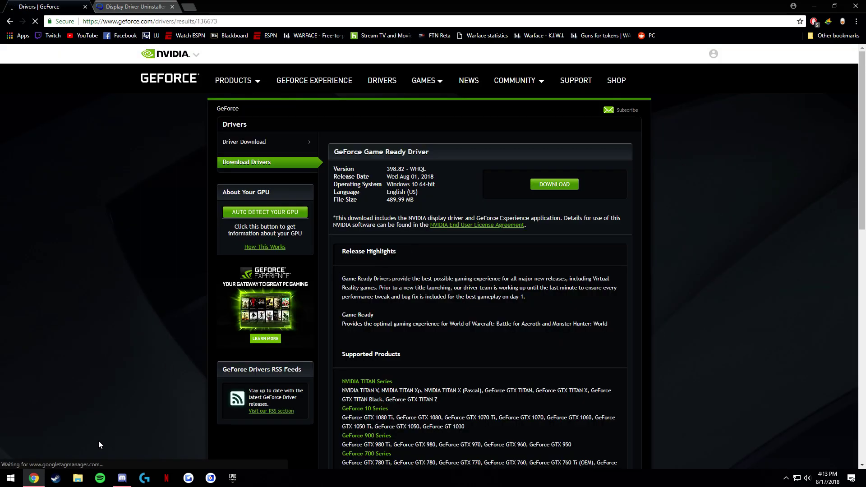
- Download the 398.82 driver and drag the installer from the download shelf onto the desktop
left_click(545, 185)
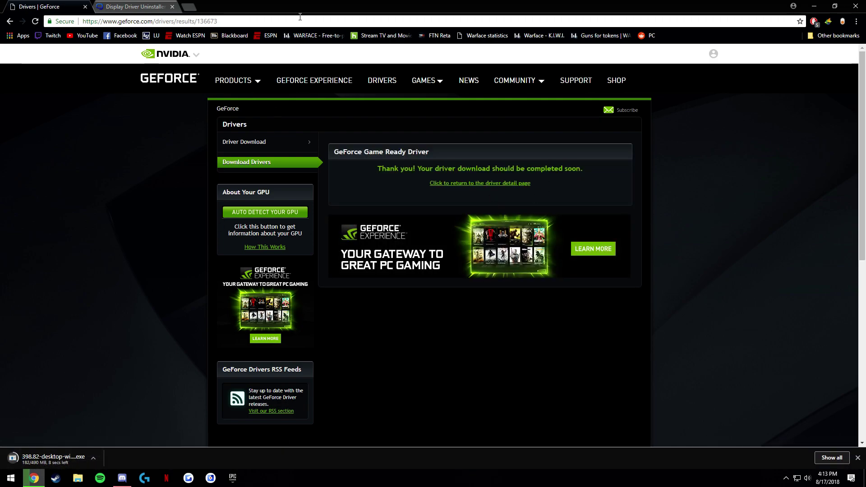
left_click_drag(854, 15, 392, 1)
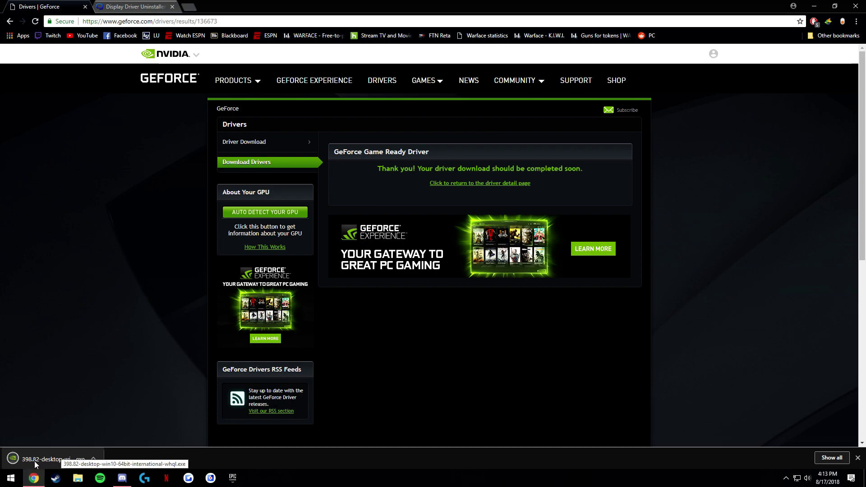
left_click_drag(44, 464, 209, 148)
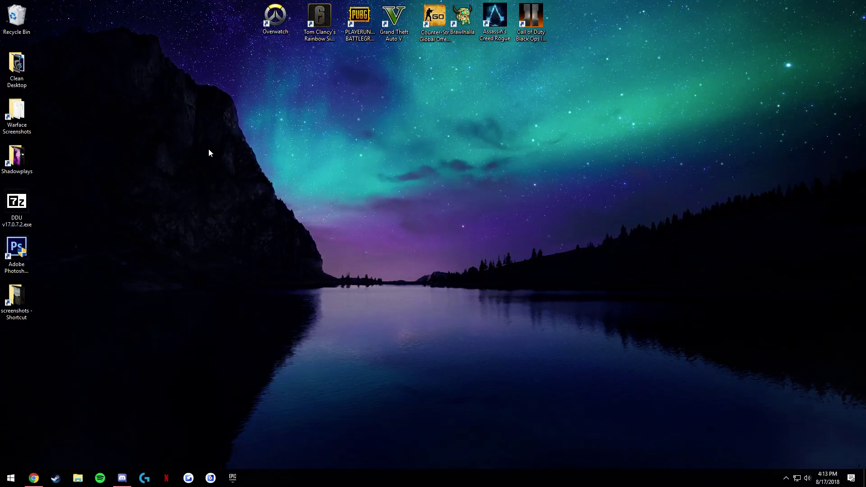
left_click(163, 97)
left_click_drag(160, 78, 318, 212)
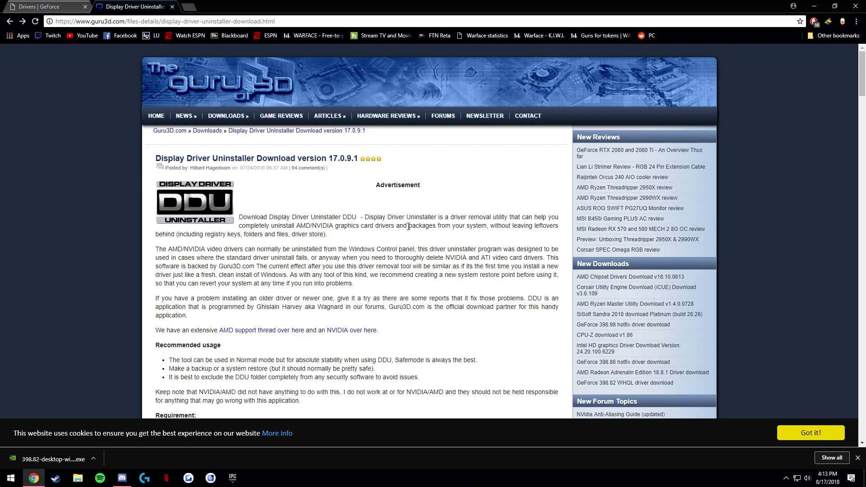
- Download the DDU zip from the US East Coast mirror and drag it onto the desktop
scroll(320, 226, "down", 10)
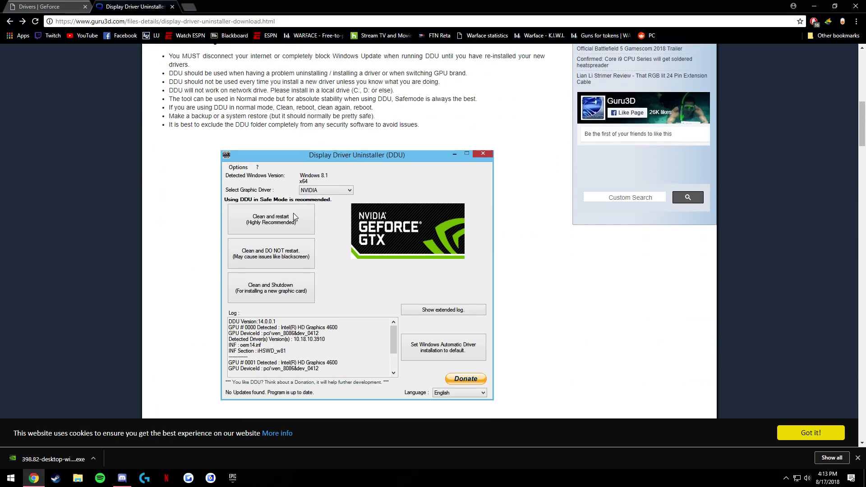
scroll(321, 250, "down", 5)
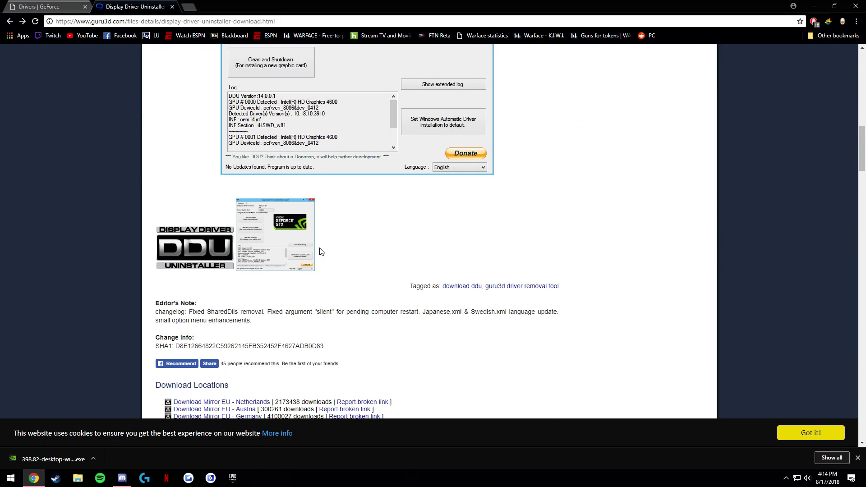
scroll(321, 249, "down", 4)
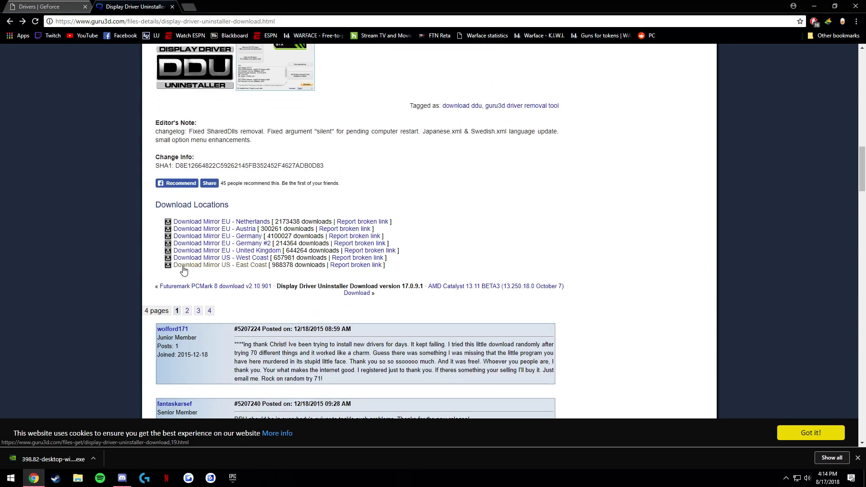
left_click_drag(132, 204, 340, 215)
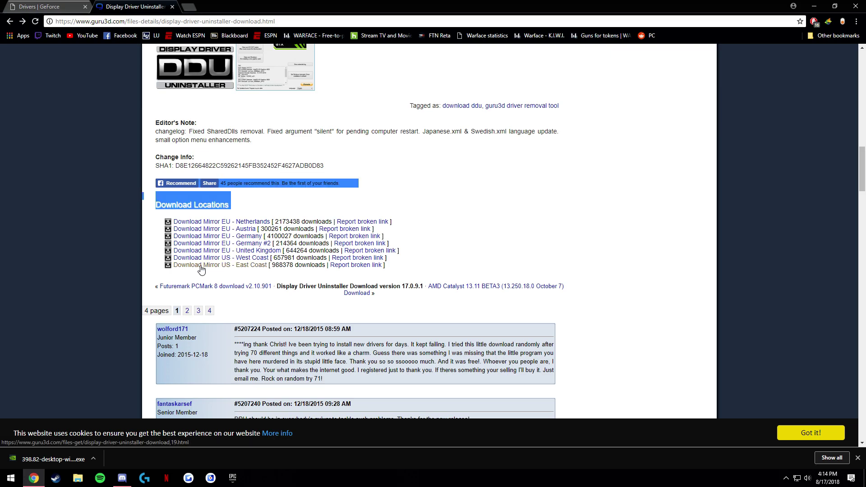
left_click(240, 270)
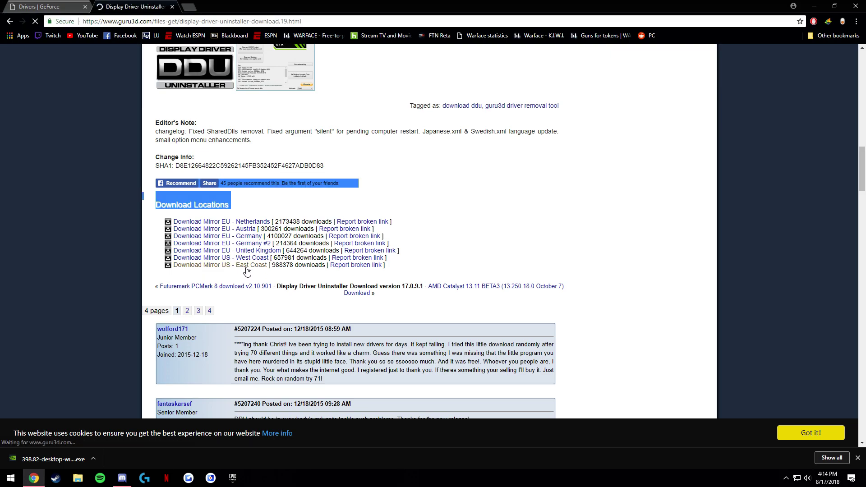
scroll(278, 240, "down", 5)
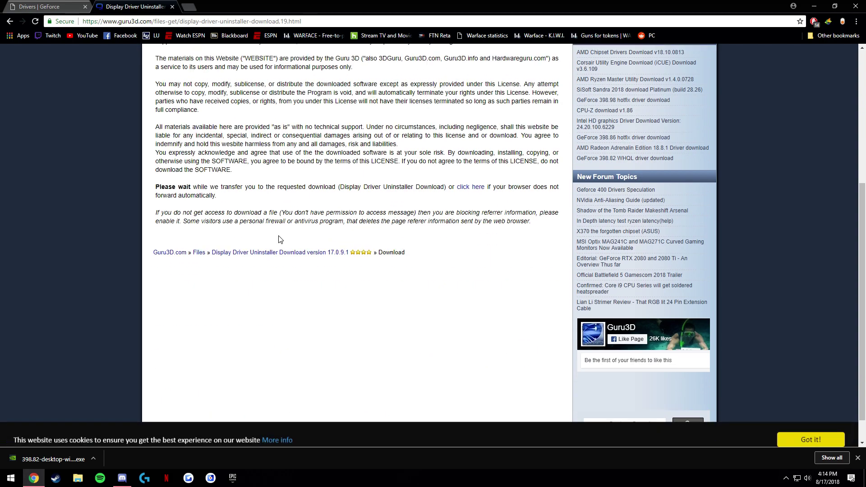
scroll(158, 376, "up", 3)
scroll(239, 163, "up", 2)
scroll(239, 163, "down", 5)
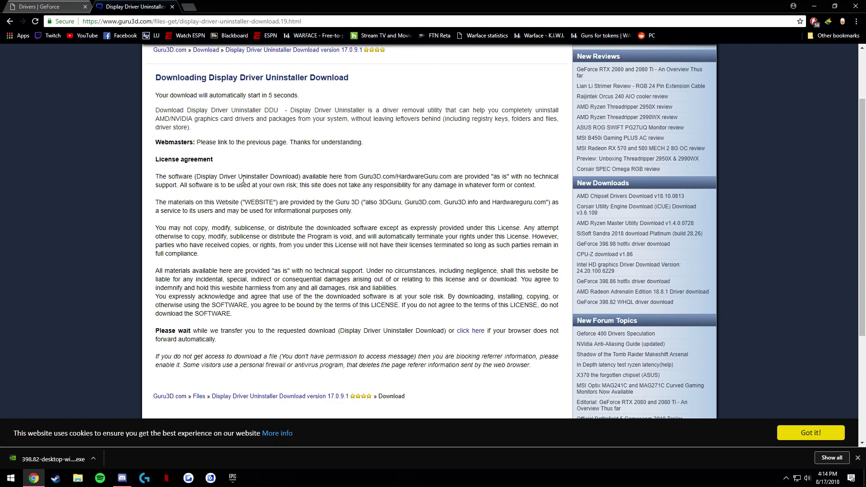
scroll(239, 254, "up", 5)
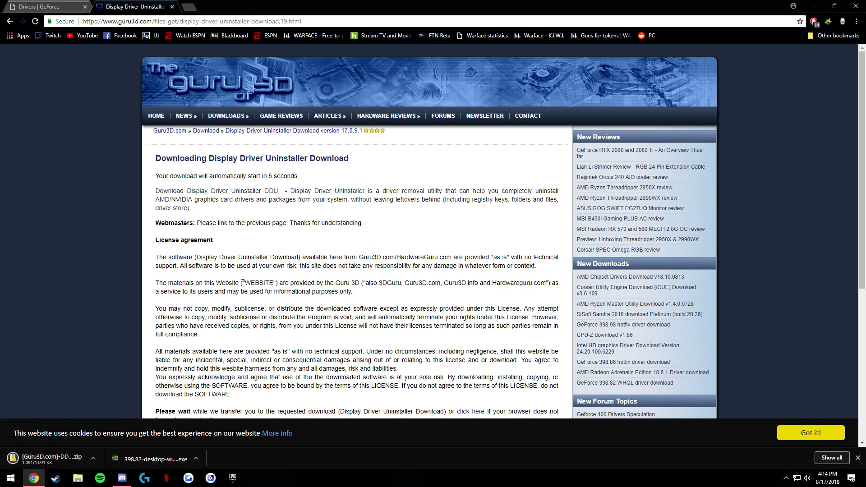
left_click_drag(58, 448, 280, 194)
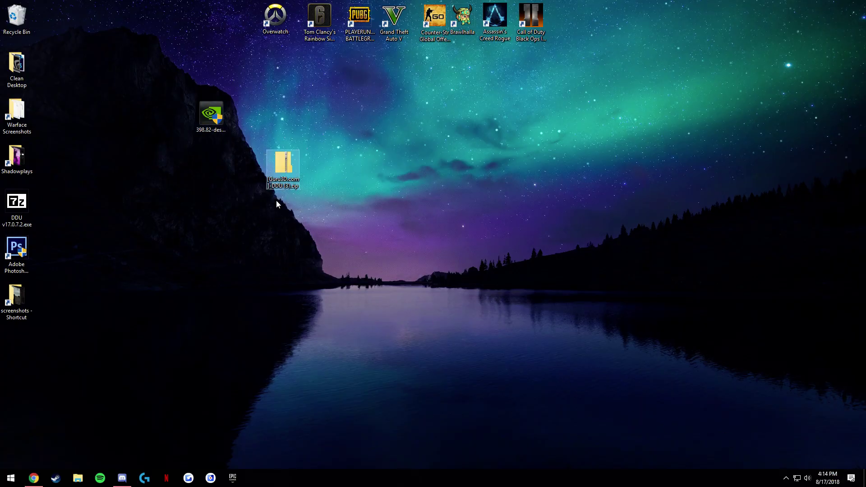
- Extract all files from the DDU zip archive into a desktop folder
double_click(275, 182)
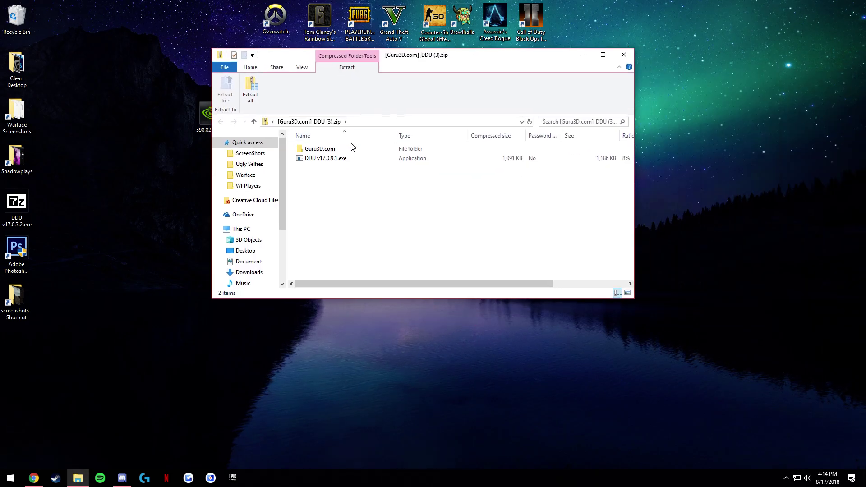
left_click(324, 149)
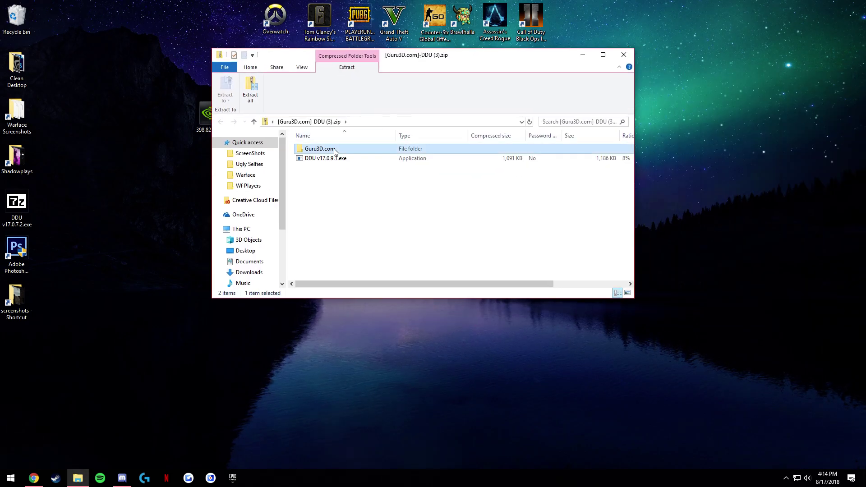
double_click(321, 158)
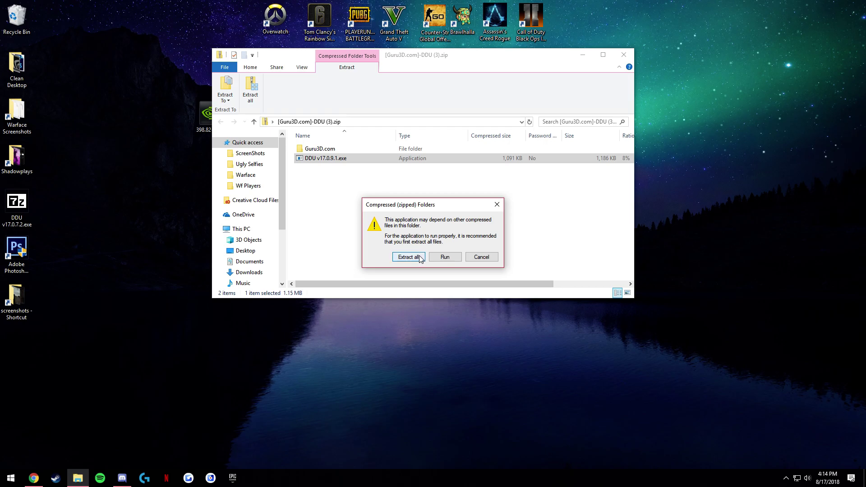
left_click(406, 256)
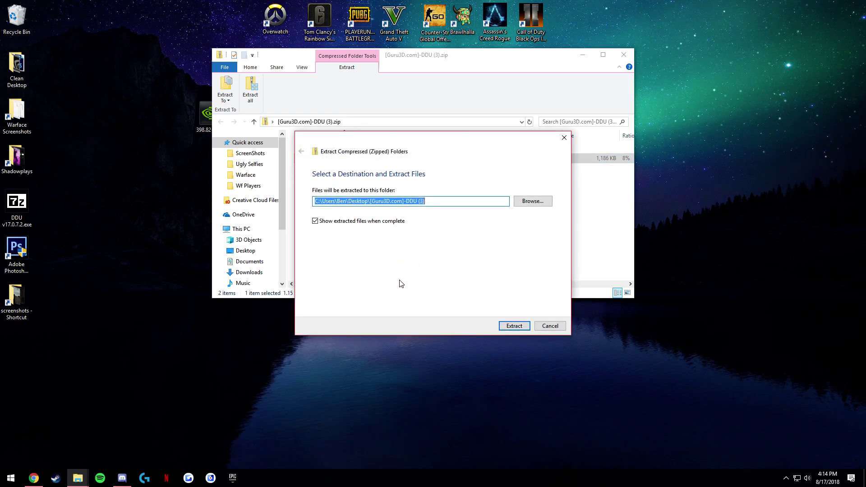
left_click(510, 326)
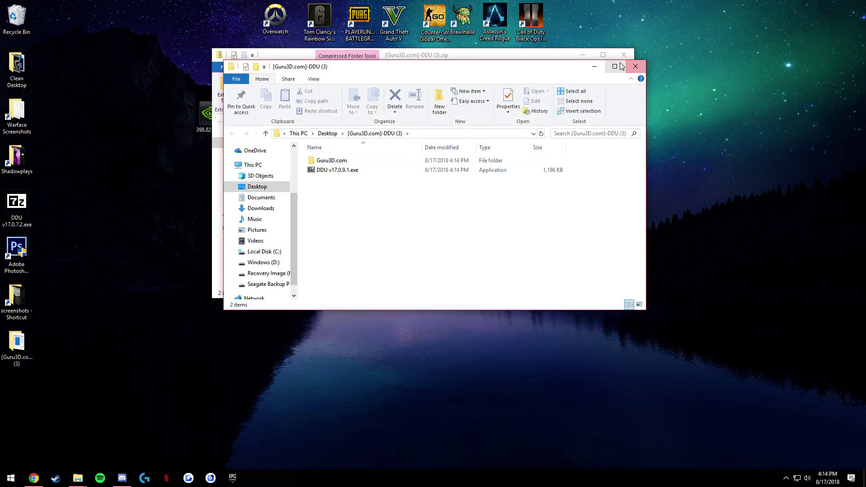
- Unpack DDU v17.0.9.1 into that folder and launch Display Driver Uninstaller.exe
double_click(333, 170)
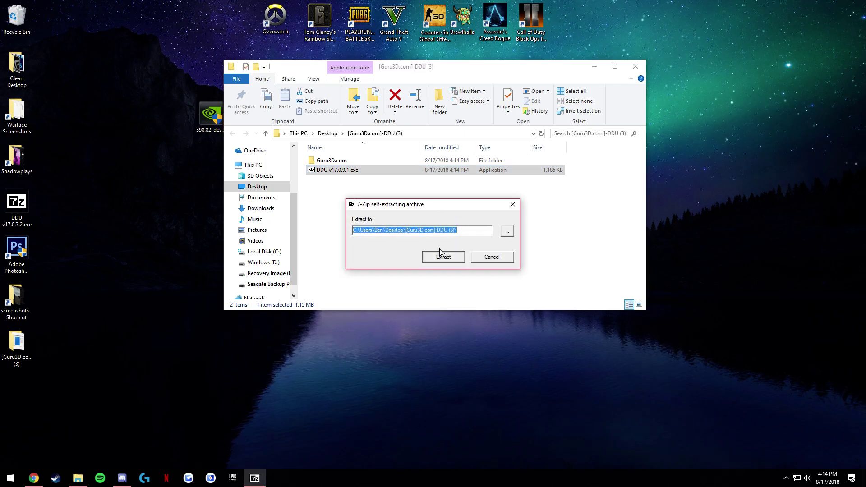
left_click(451, 257)
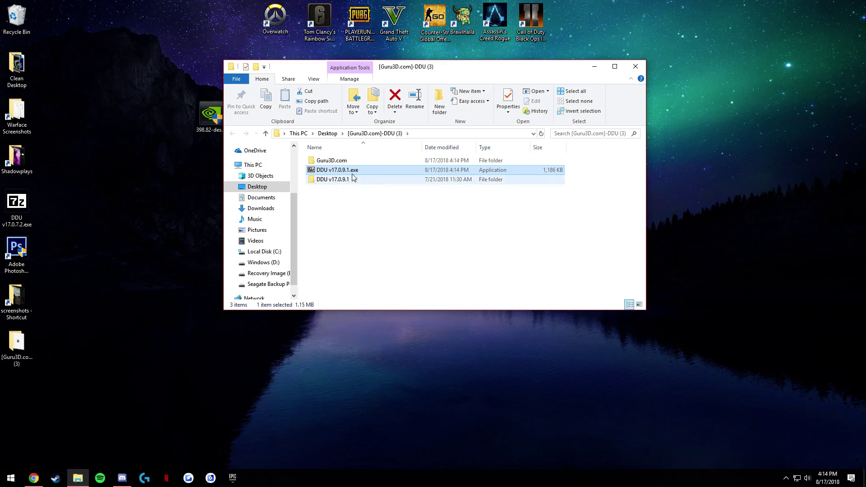
double_click(331, 180)
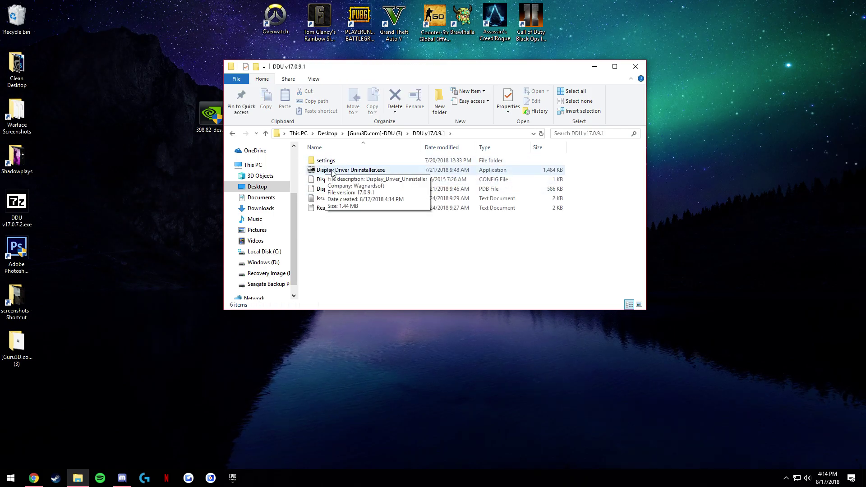
double_click(331, 171)
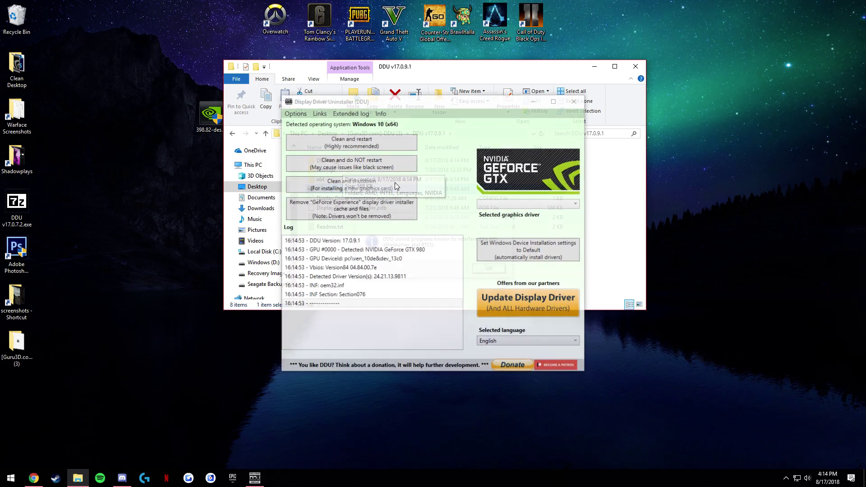
- Accept the interfering-programs and Safe Mode messages, then close Display Driver Uninstaller
left_click(485, 267)
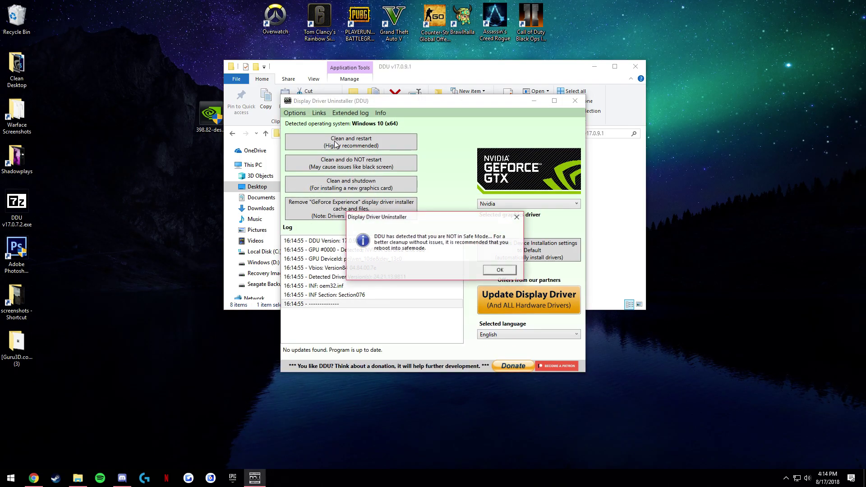
left_click(502, 269)
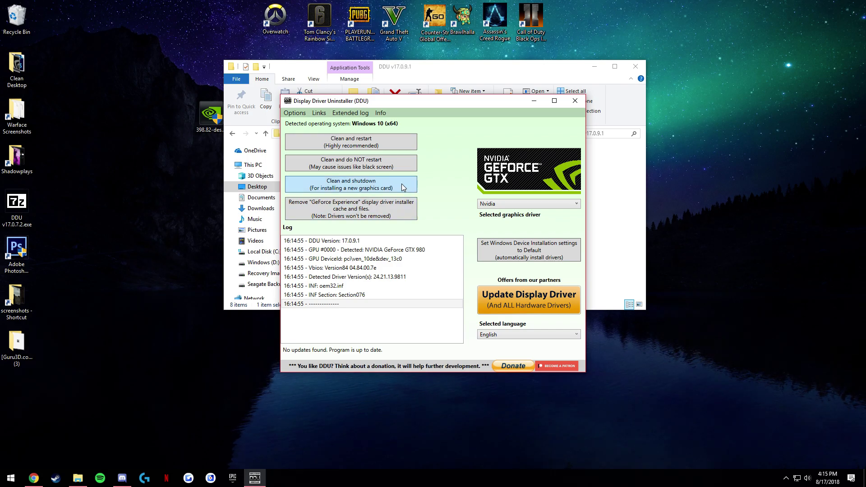
left_click(575, 101)
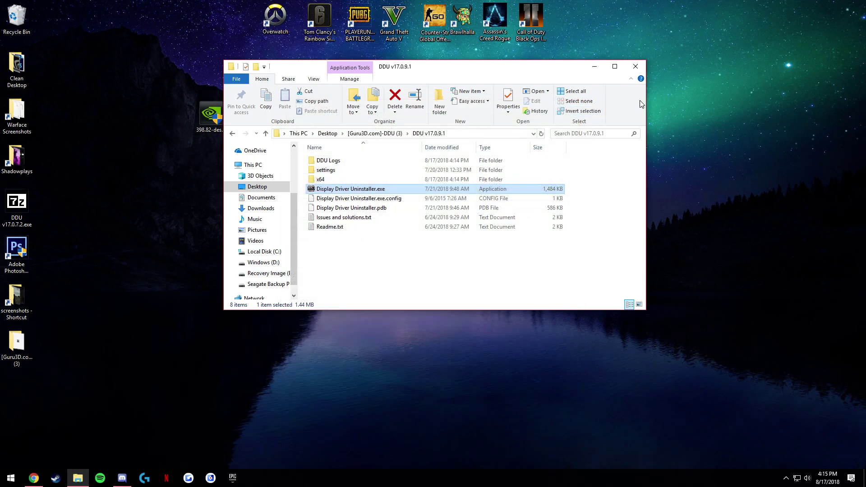
- Run the 398.82 installer, cancel its extraction, and move it and the DDU zip into Clean Desktop
left_click(636, 67)
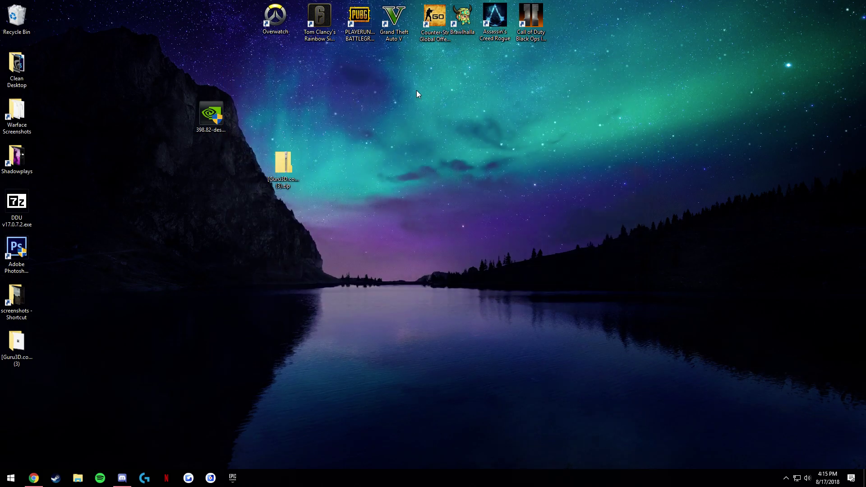
left_click(210, 116)
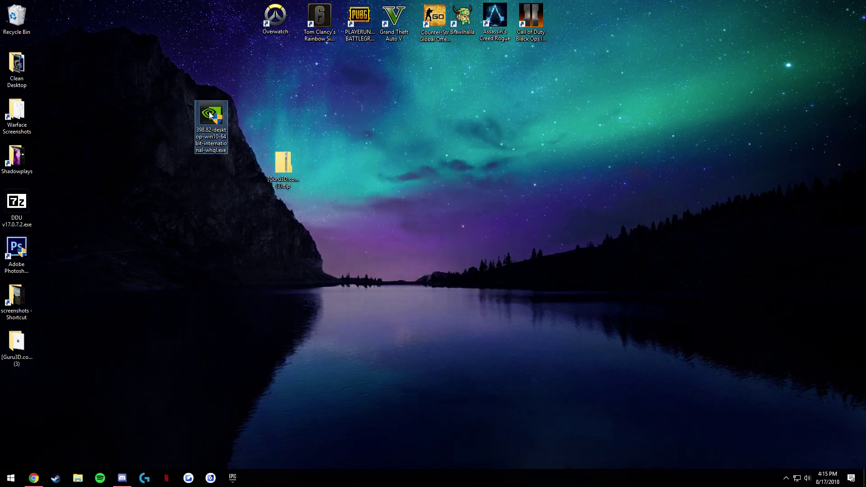
double_click(210, 114)
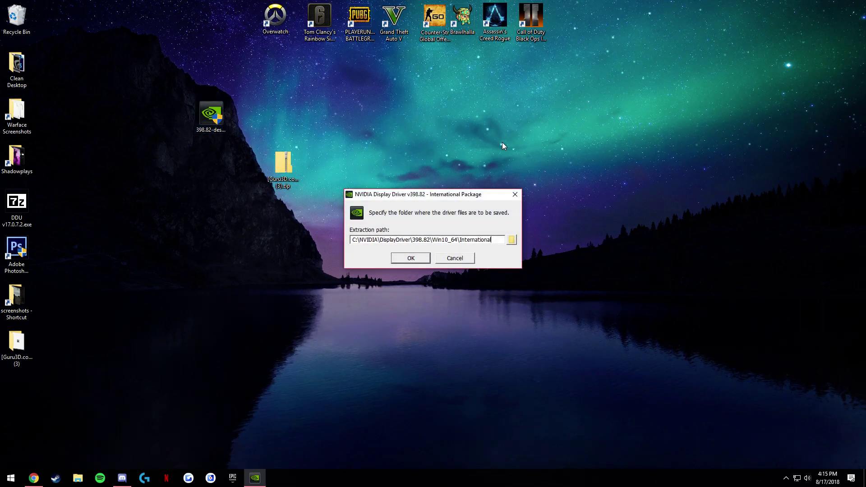
left_click(514, 194)
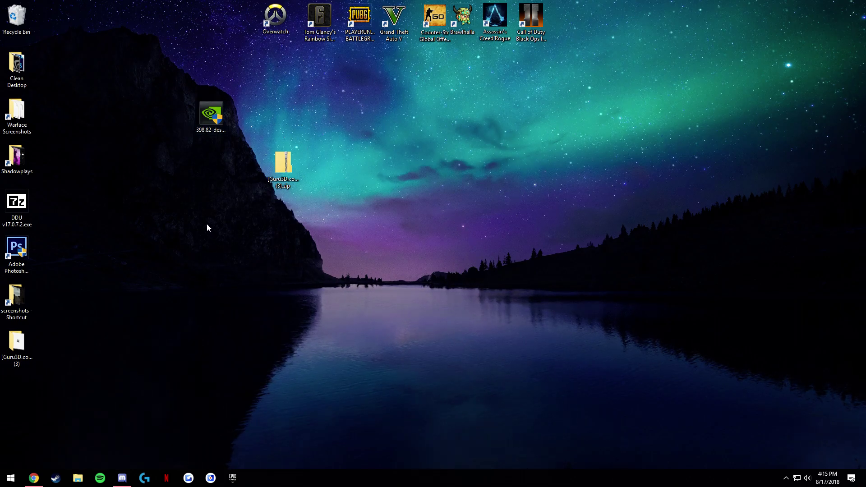
left_click_drag(344, 232, 185, 110)
left_click_drag(290, 176, 18, 72)
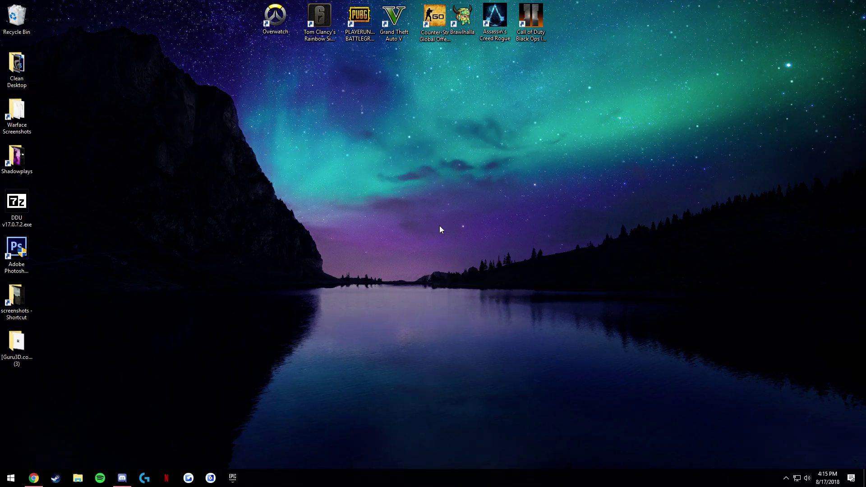